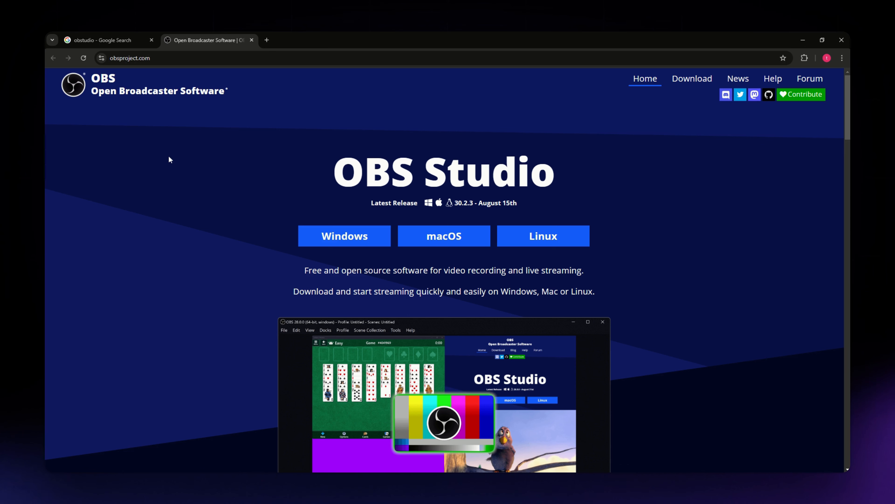
Look up OBS Studio in the Google search results using the corrected query "obs studio"
drag(570, 173, 317, 168)
click(282, 165)
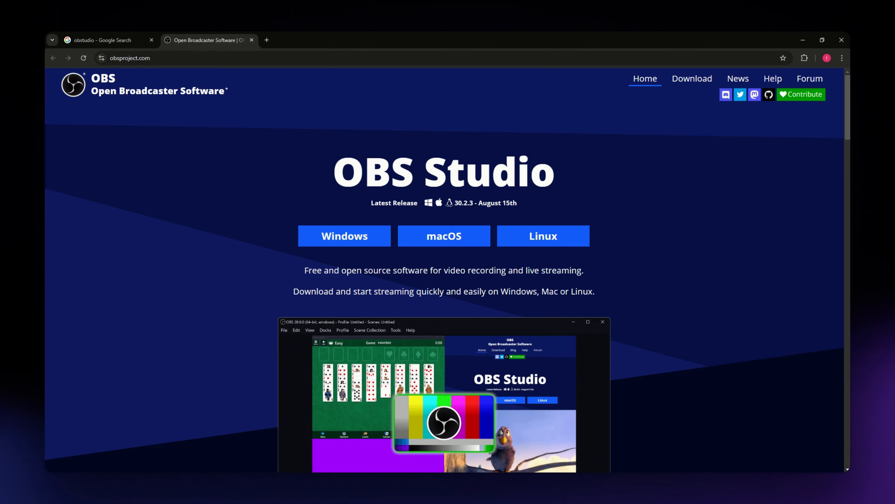
click(108, 40)
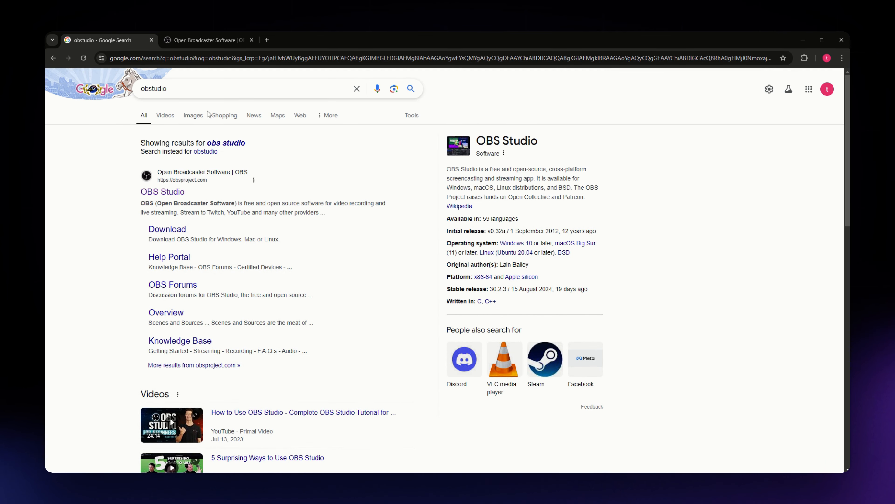
click(226, 143)
double_click(162, 89)
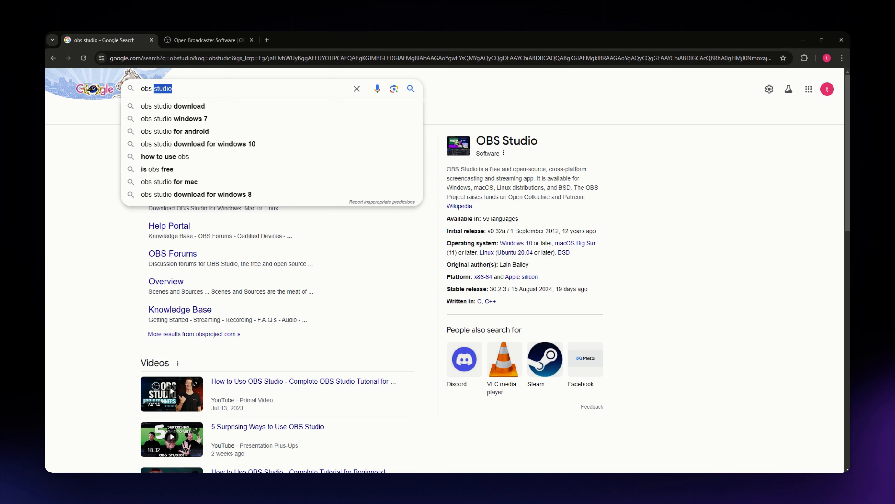
click(88, 163)
Return to the obsproject.com home page and look over the OBS Studio download options
click(196, 35)
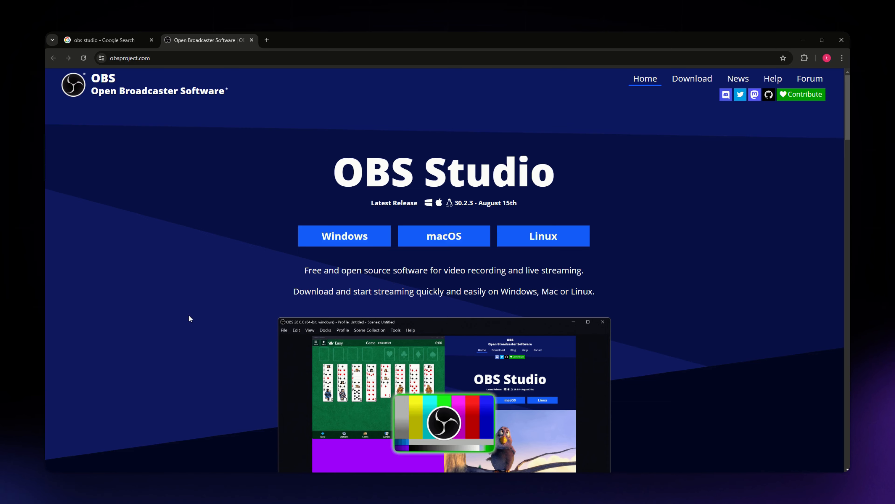
scroll(191, 319, down, 1)
scroll(200, 314, up, 1)
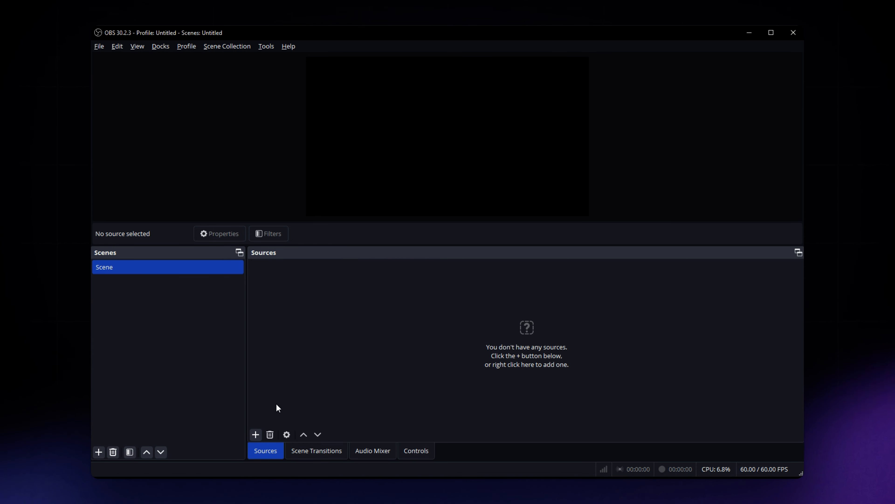
Review the scene transition settings, audio mixer and recording controls in OBS, ending on the sources list
click(311, 455)
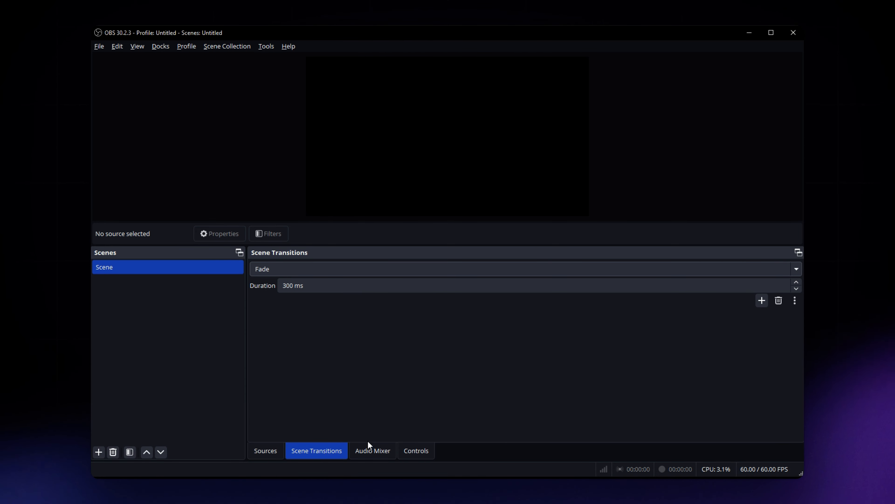
click(373, 450)
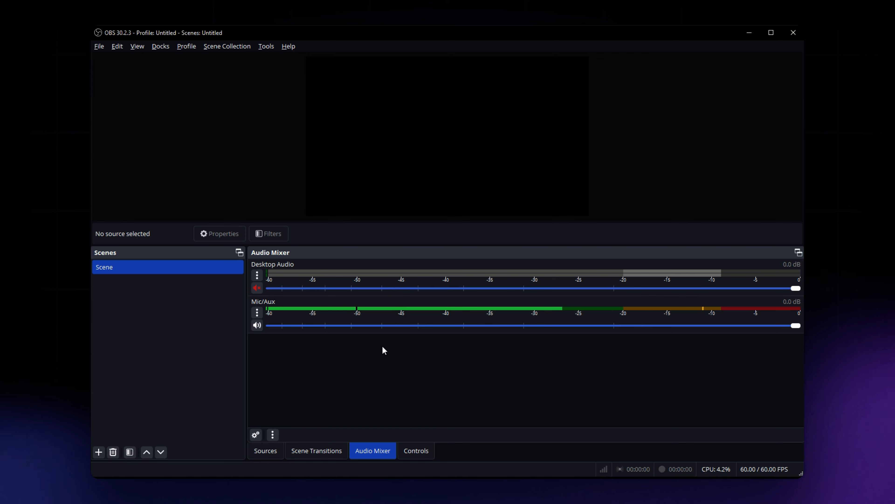
click(411, 450)
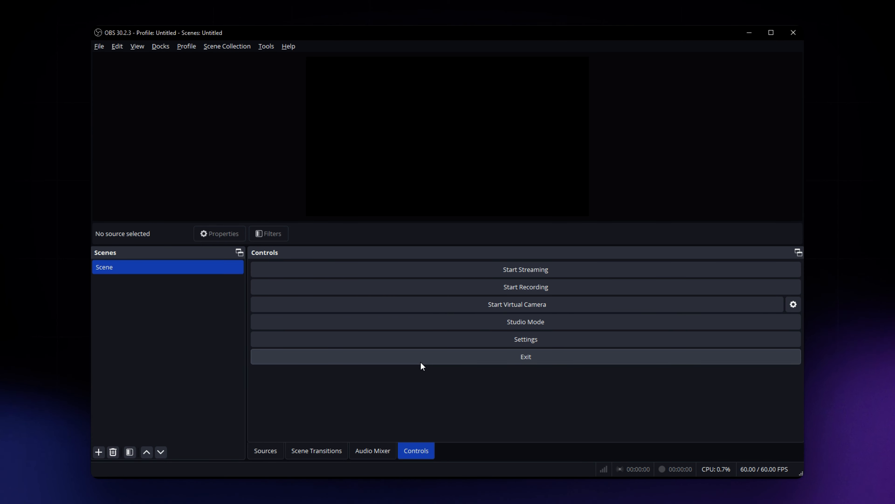
click(274, 453)
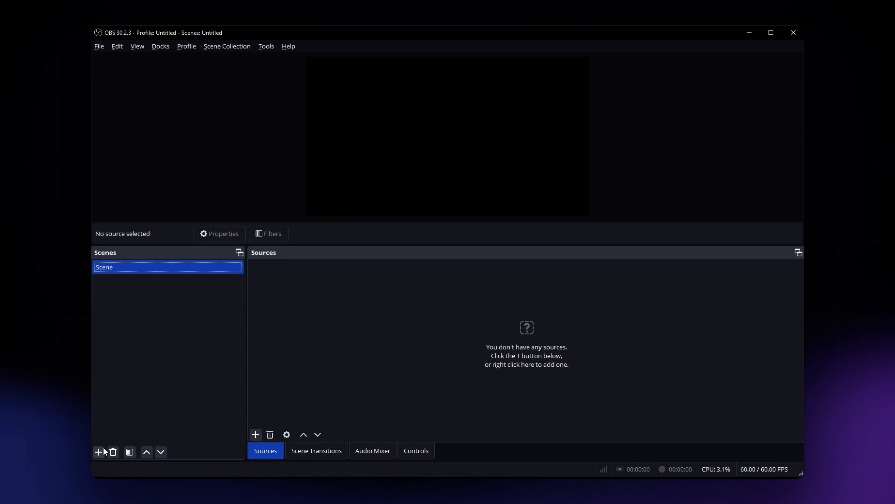
Add a second scene and give it an Audio Input Capture source using the Krisp Microphone (Krisp Audio) device
click(98, 453)
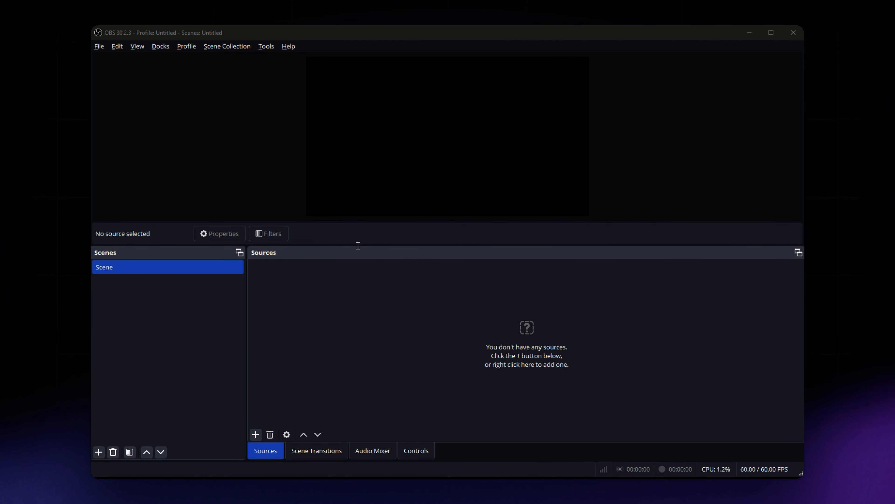
key(Return)
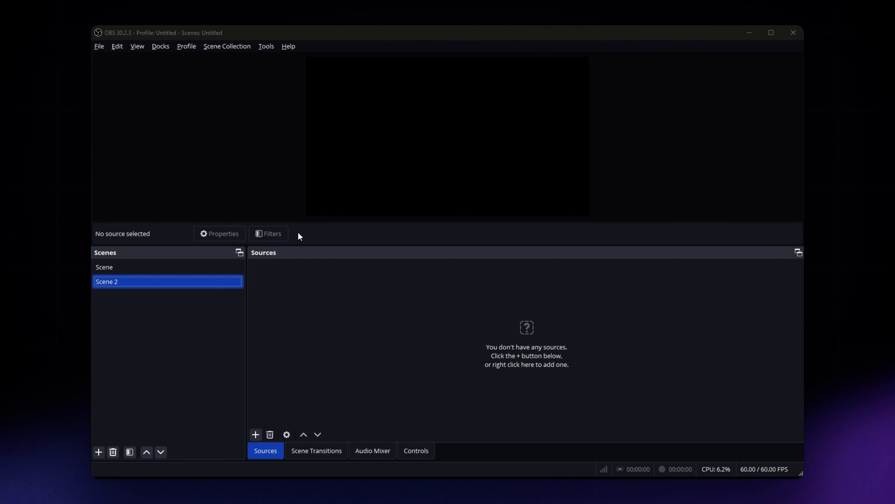
click(463, 315)
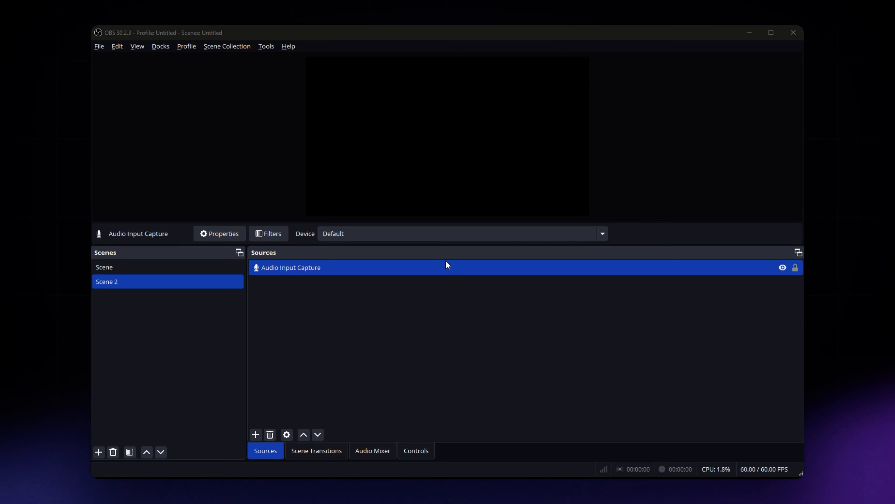
click(567, 381)
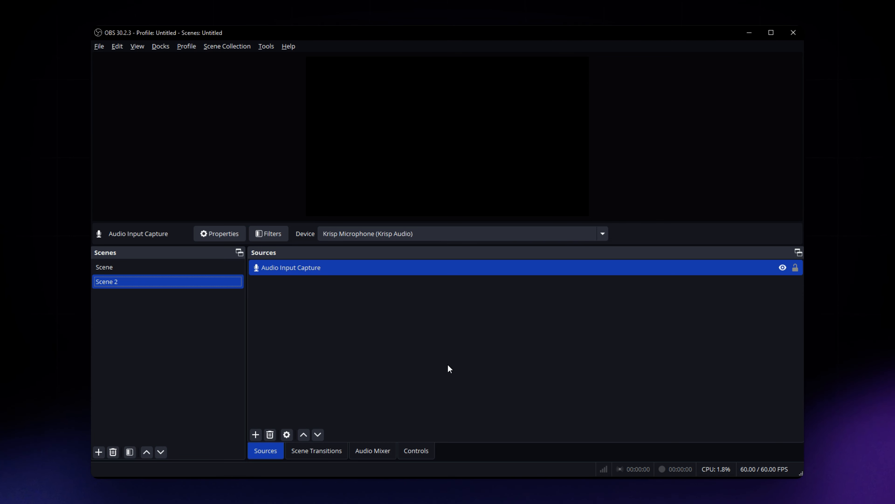
Add a Window Capture source for the Chrome window "Open Broadcaster Software | OBS" to the second scene
click(292, 401)
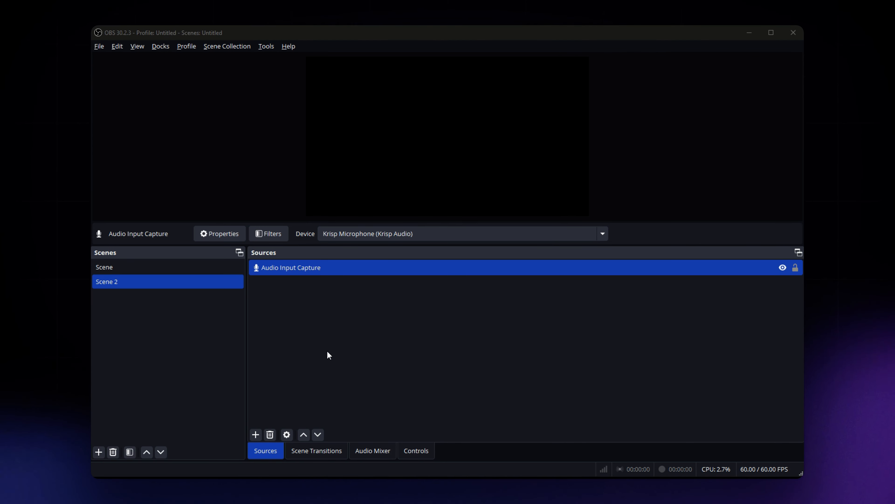
click(471, 323)
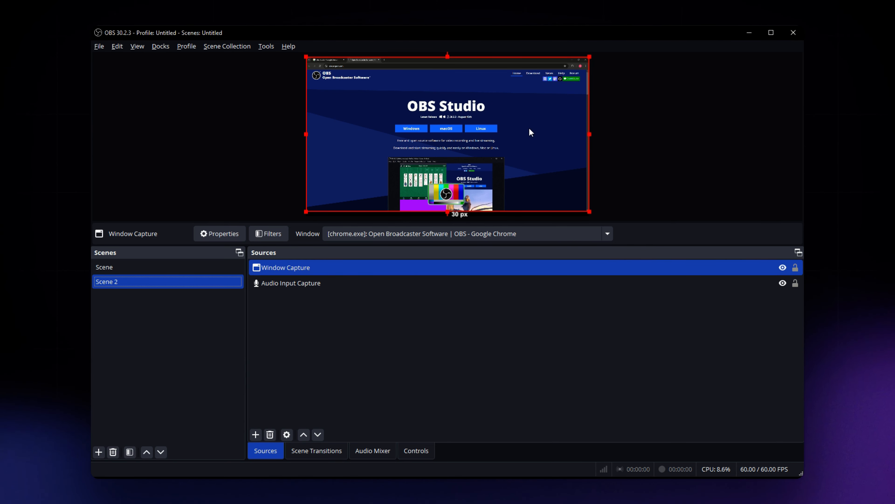
click(611, 127)
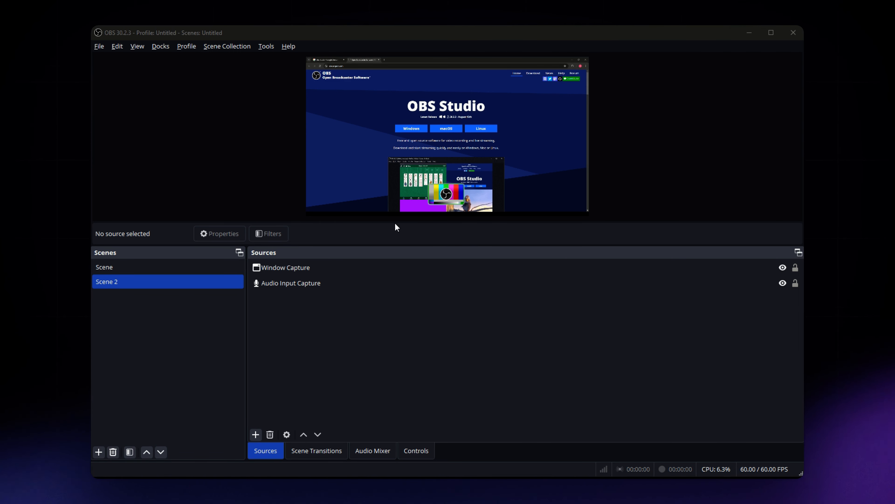
Add a Video Capture Device source and move it to the lower-right corner of the canvas, over the window capture
click(473, 319)
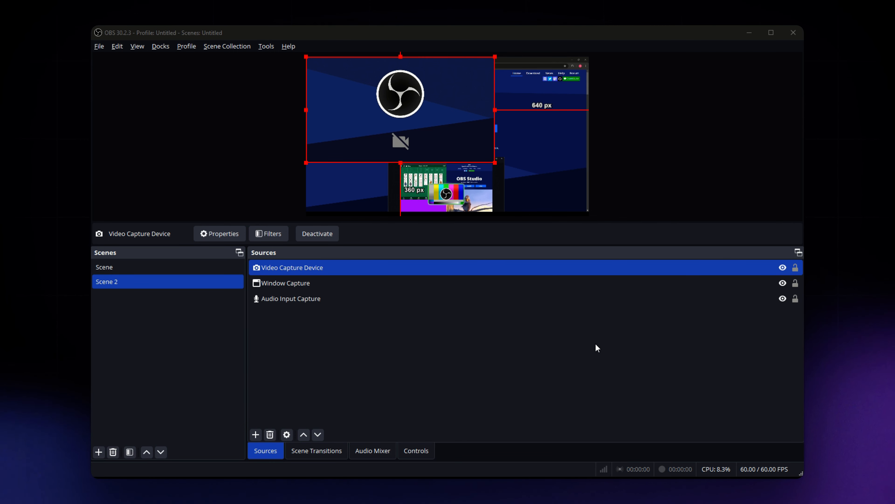
click(559, 379)
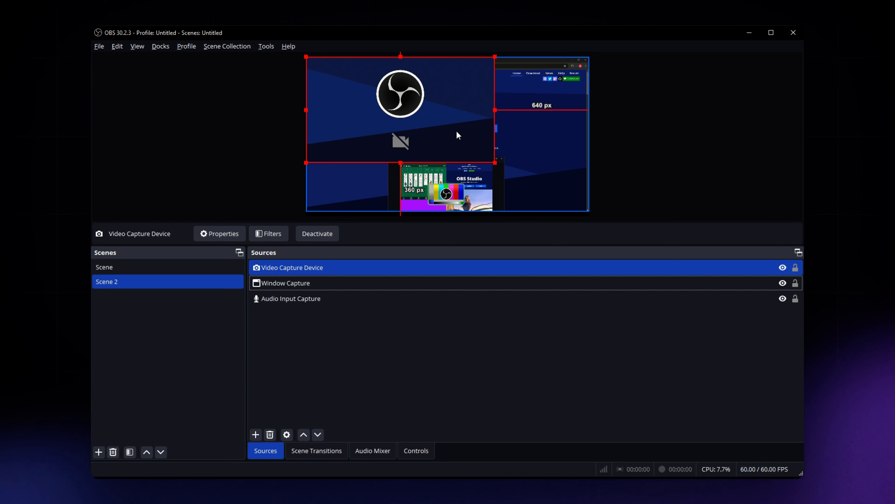
click(424, 127)
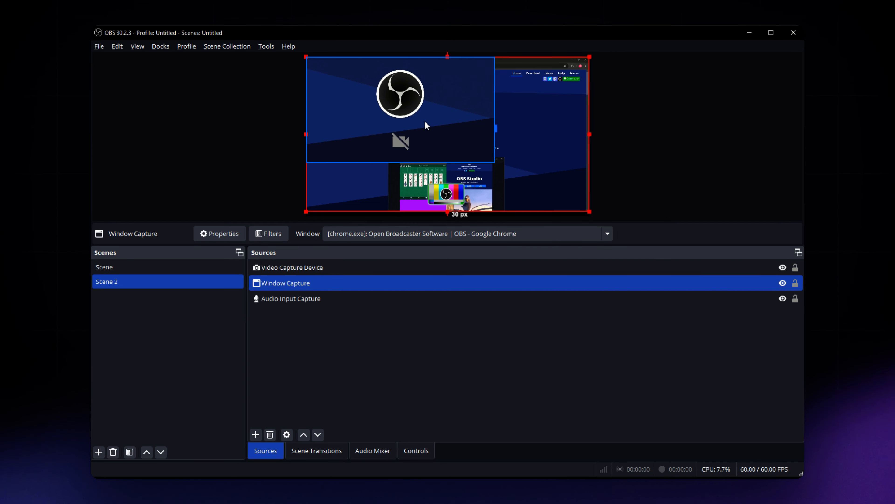
click(452, 120)
drag(411, 103, 505, 152)
click(407, 104)
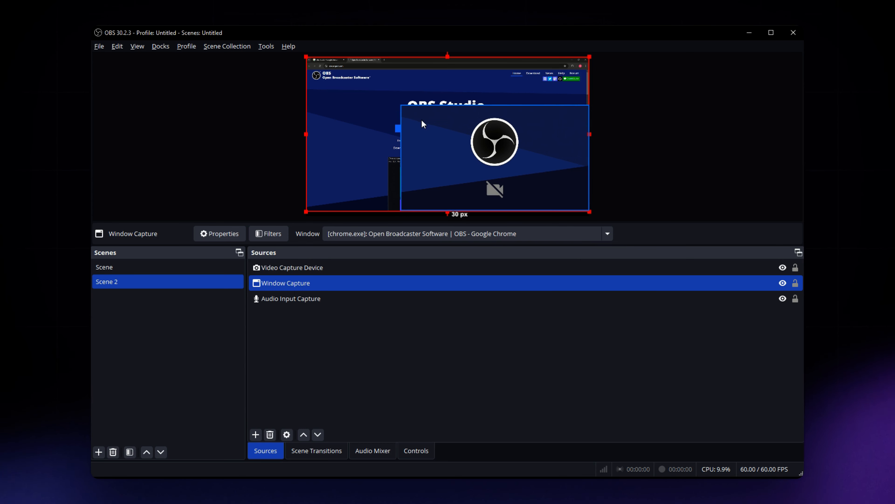
Shrink the Video Capture Device into the canvas's lower-right corner, its upper-left corner about 1456 px from the left edge and 783 px from the top
click(441, 134)
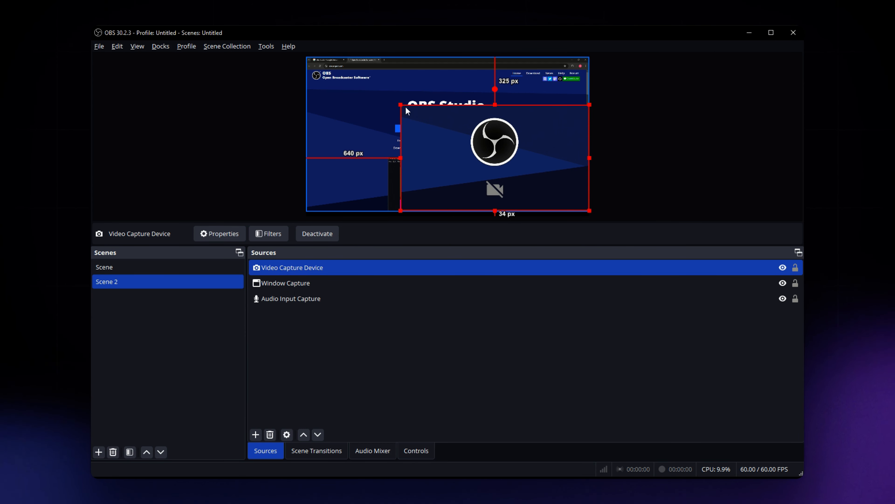
click(399, 104)
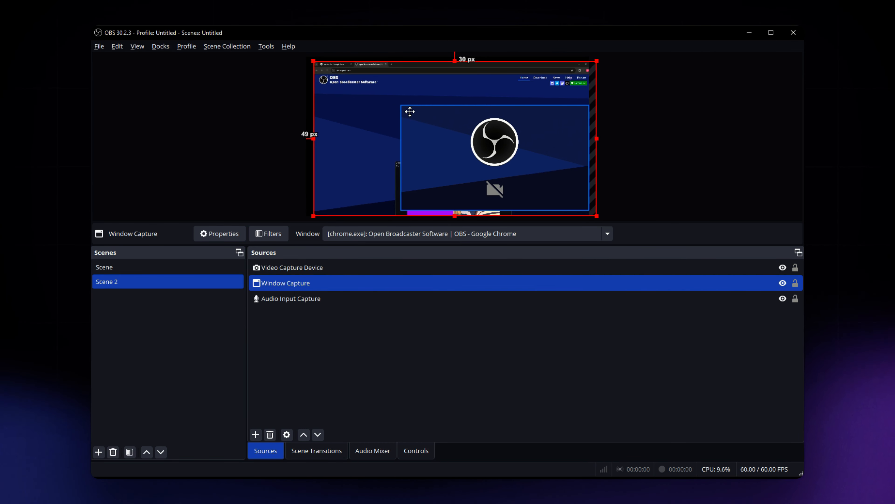
drag(410, 112, 521, 173)
click(401, 112)
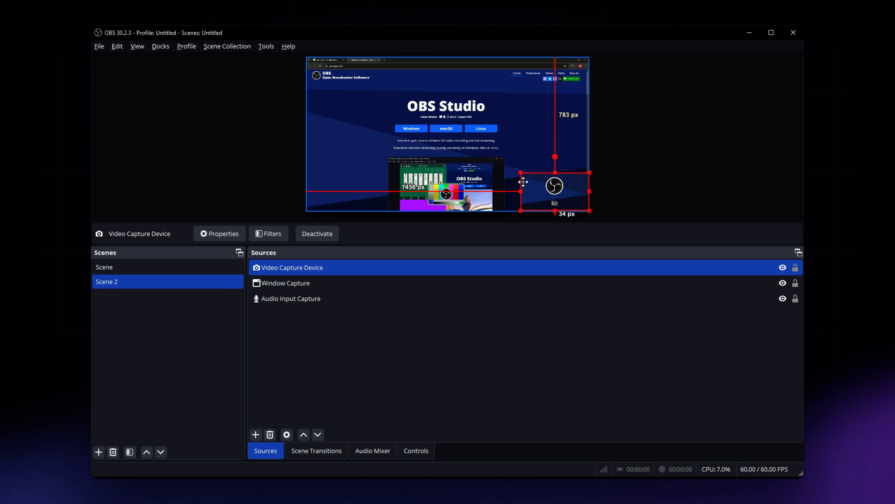
click(608, 187)
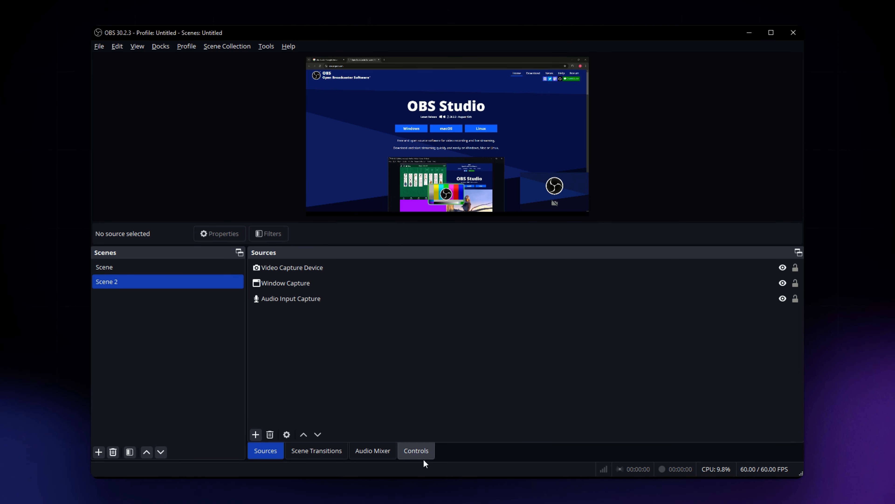
Start a test recording of the second scene and stop it to save the video file
click(417, 452)
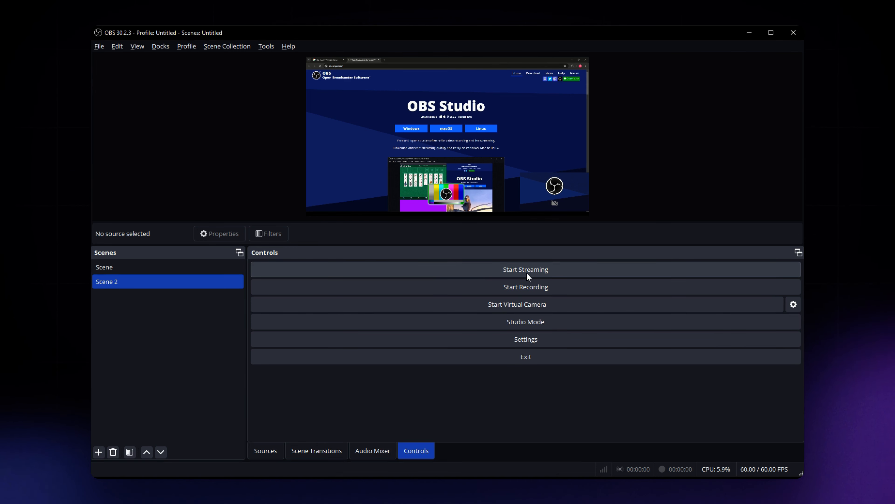
click(521, 294)
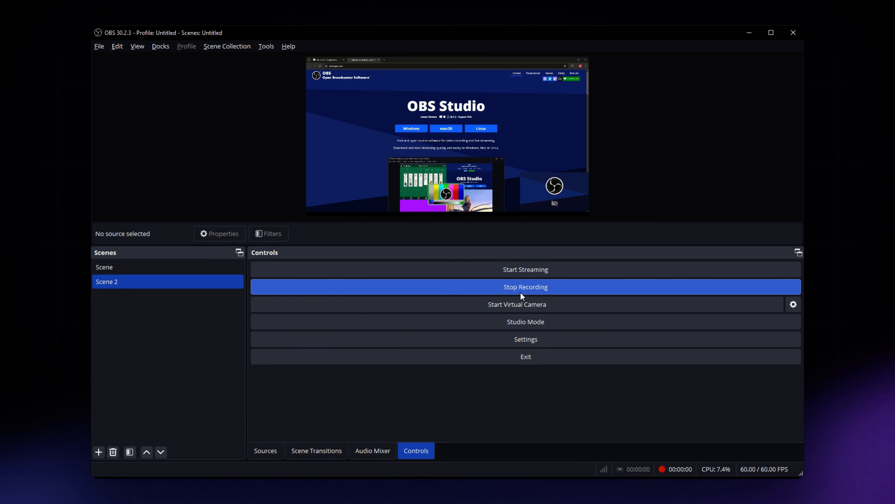
click(520, 291)
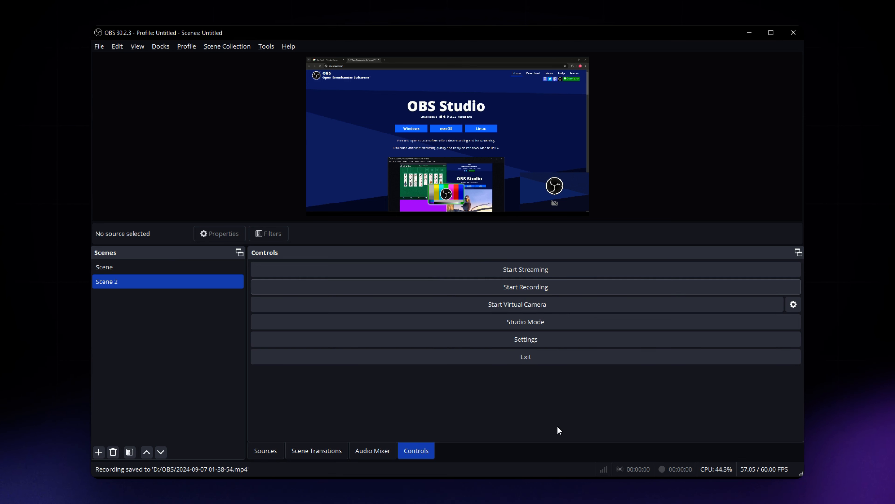